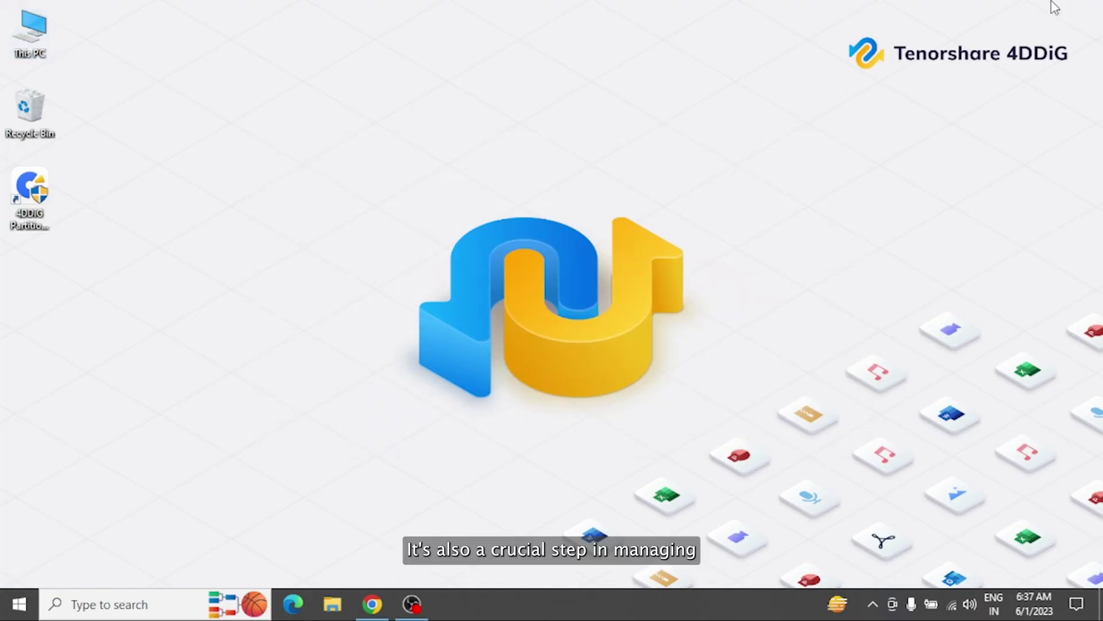
- Open This PC, select and review the five drives, then close the window
double_click(46, 26)
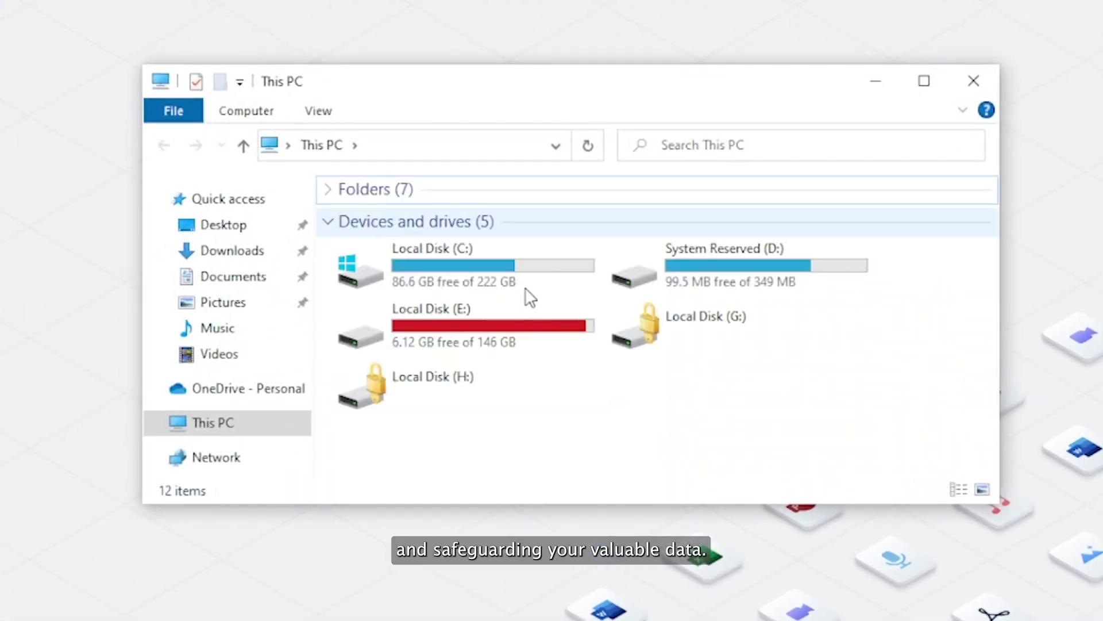
left_click_drag(817, 414, 401, 226)
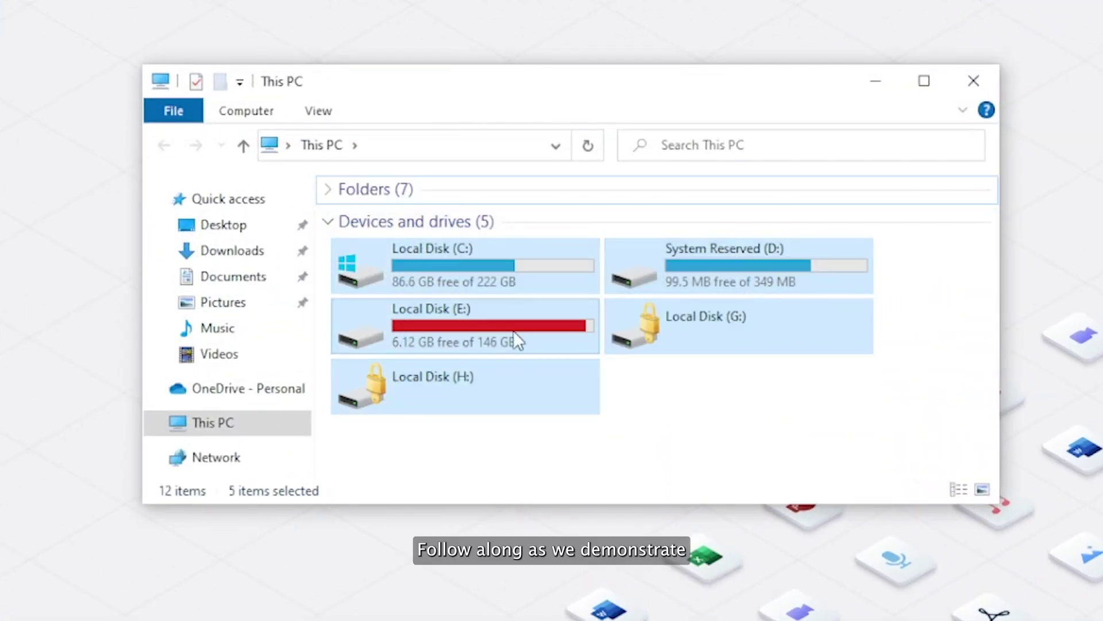
left_click(710, 409)
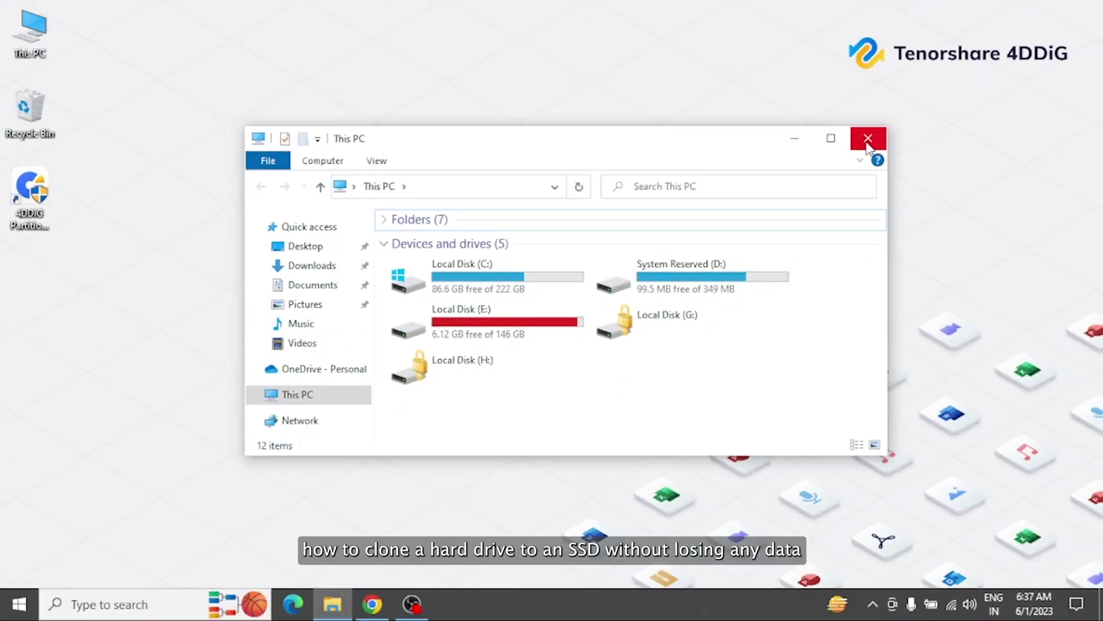
left_click(974, 81)
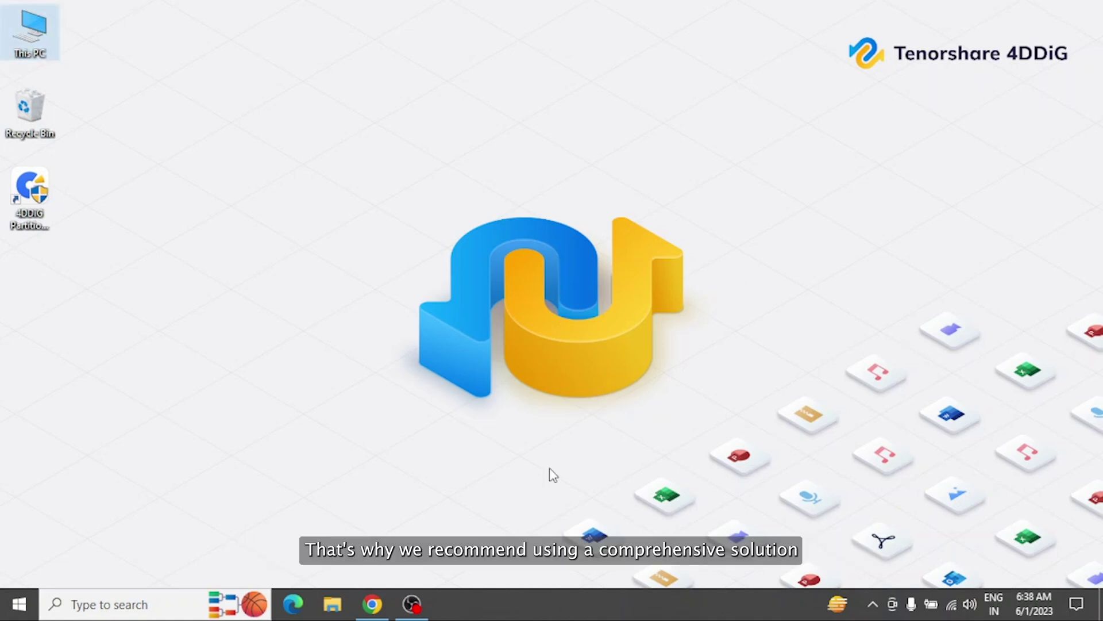
left_click(386, 610)
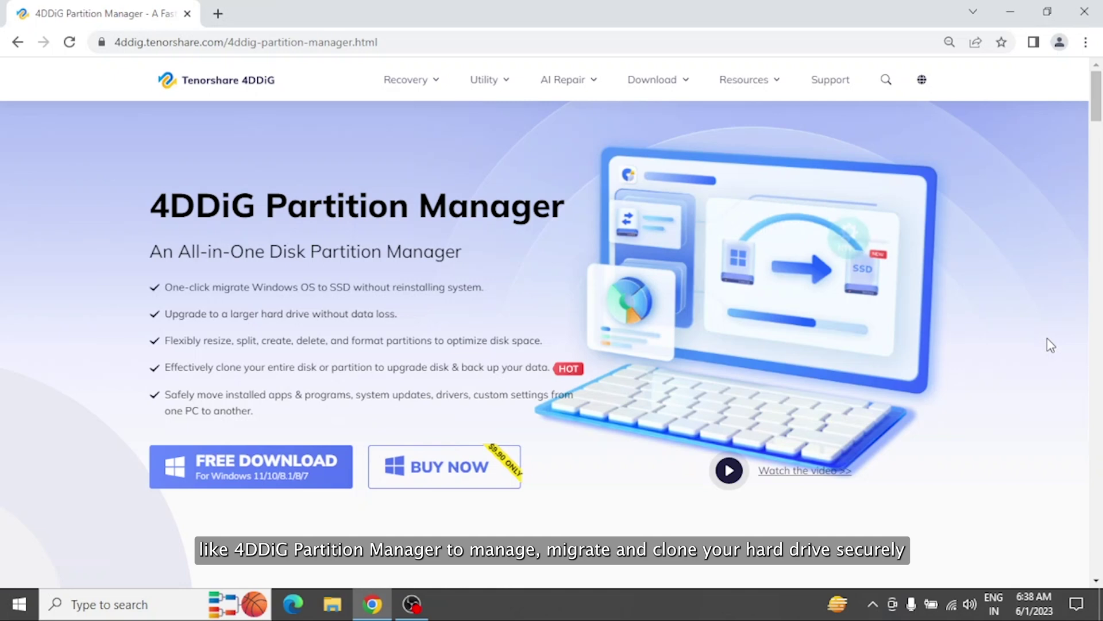
scroll(1050, 344, "down", 5)
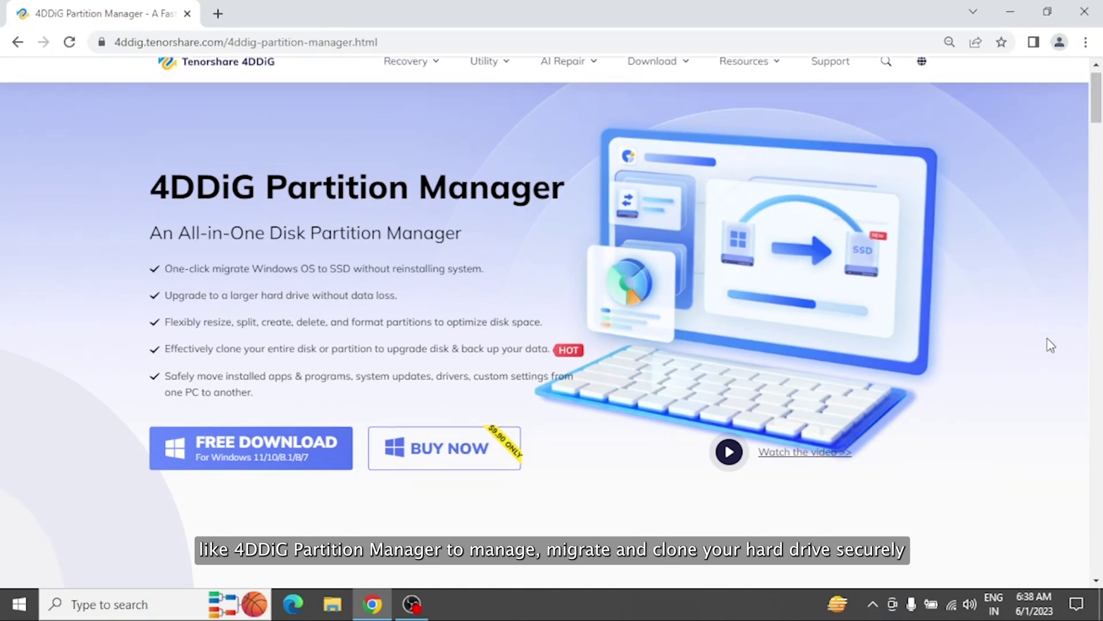
scroll(1051, 345, "down", 4)
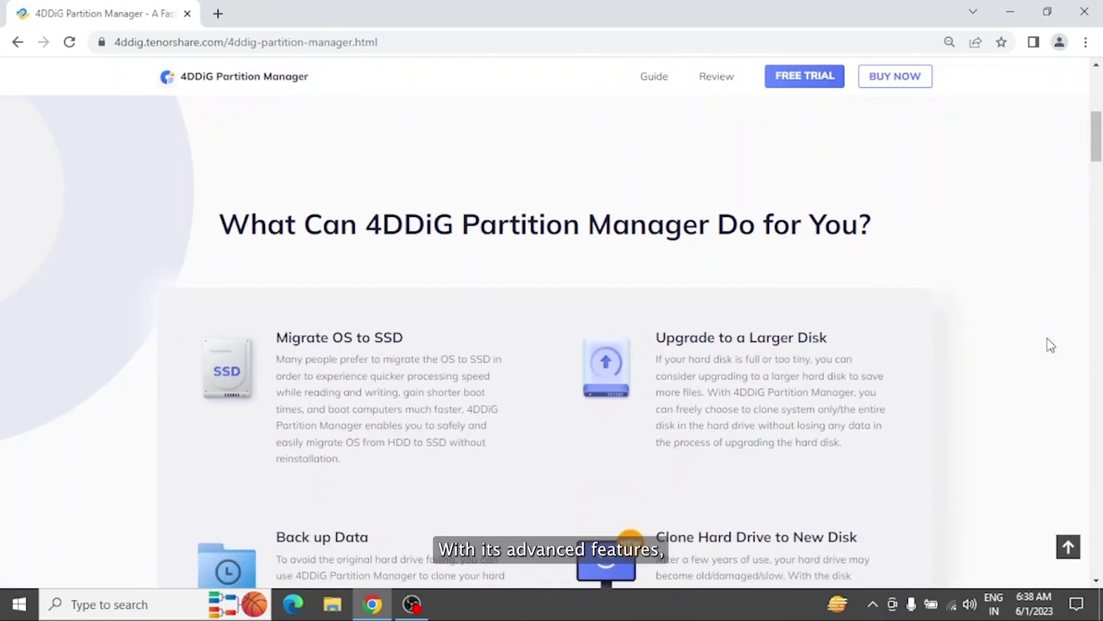
scroll(1051, 345, "down", 8)
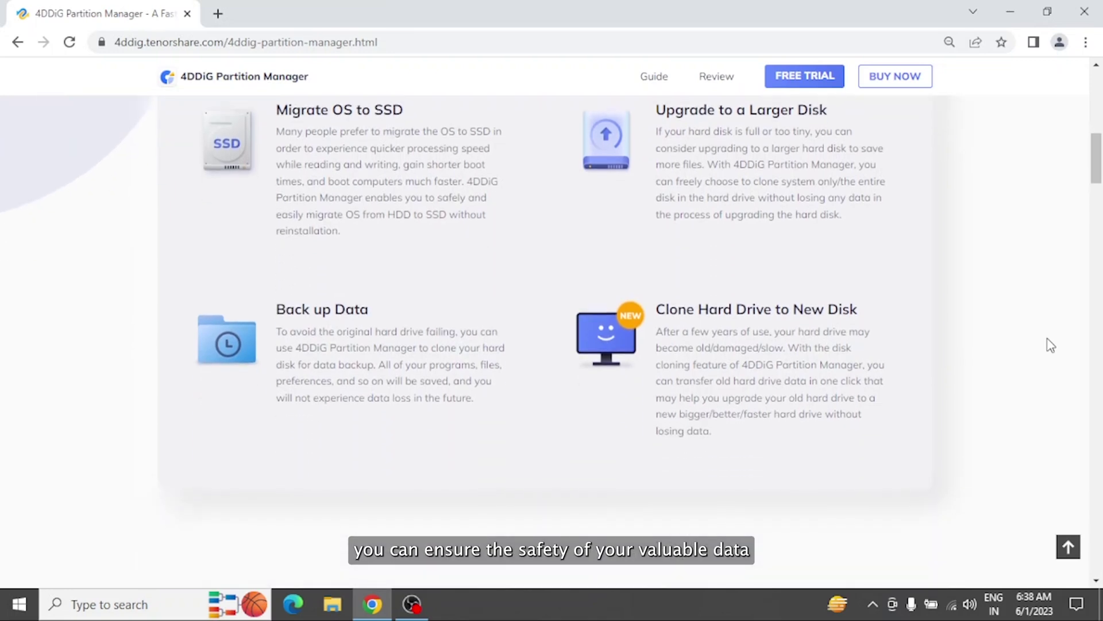
scroll(1051, 344, "down", 6)
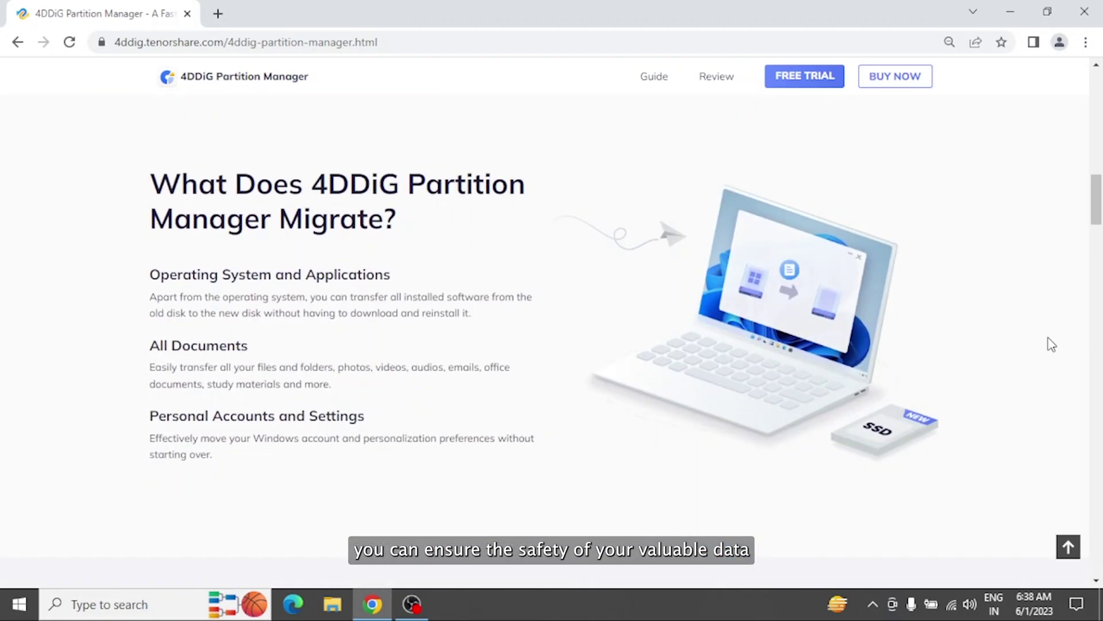
scroll(1052, 343, "down", 2)
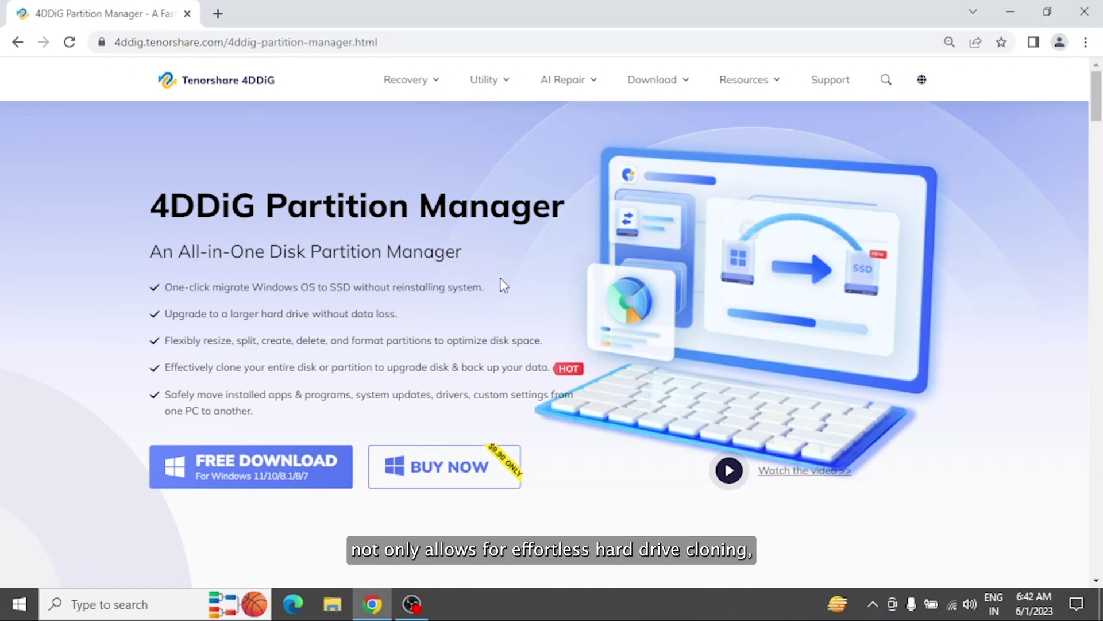
- Scroll through the product features, highlighting the All Documents and Personal Accounts and Settings headings
scroll(503, 285, "down", 4)
scroll(504, 285, "down", 5)
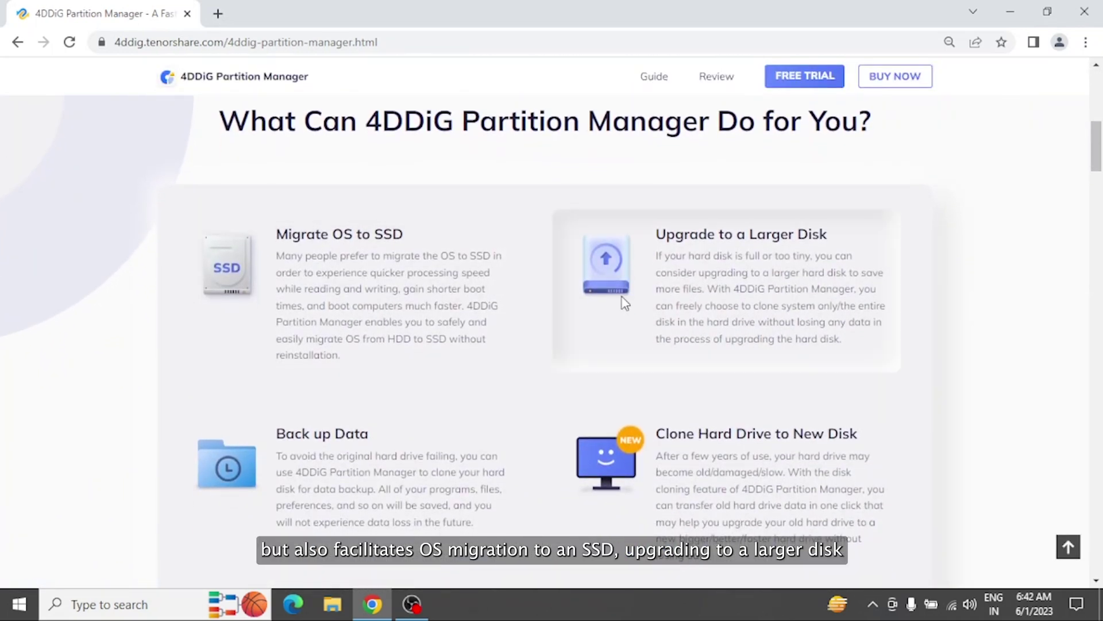
scroll(685, 304, "down", 1)
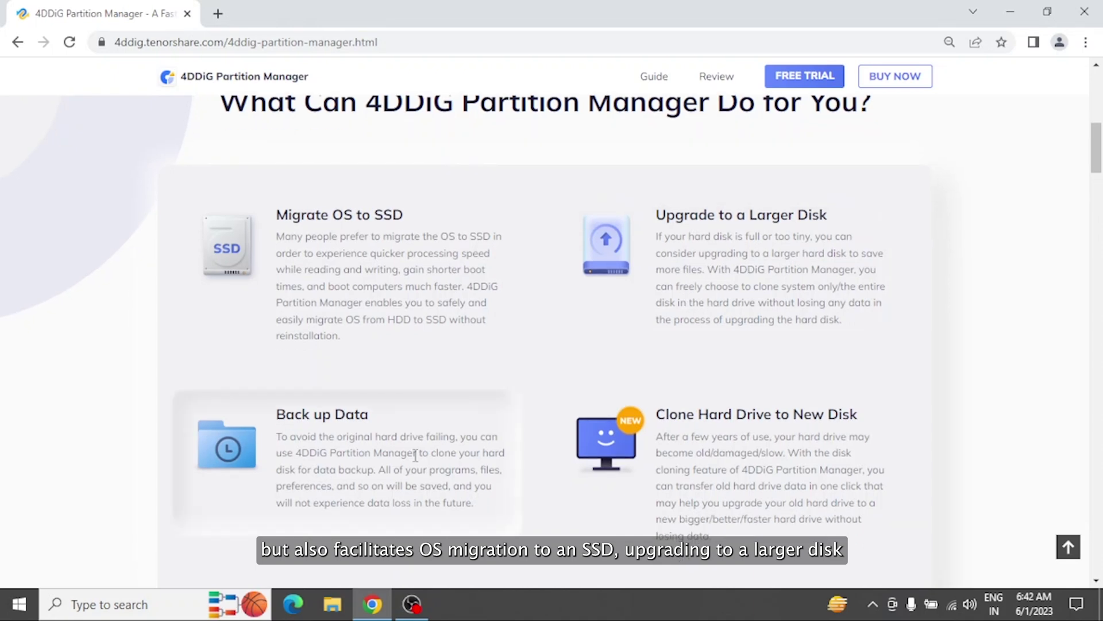
scroll(658, 464, "down", 6)
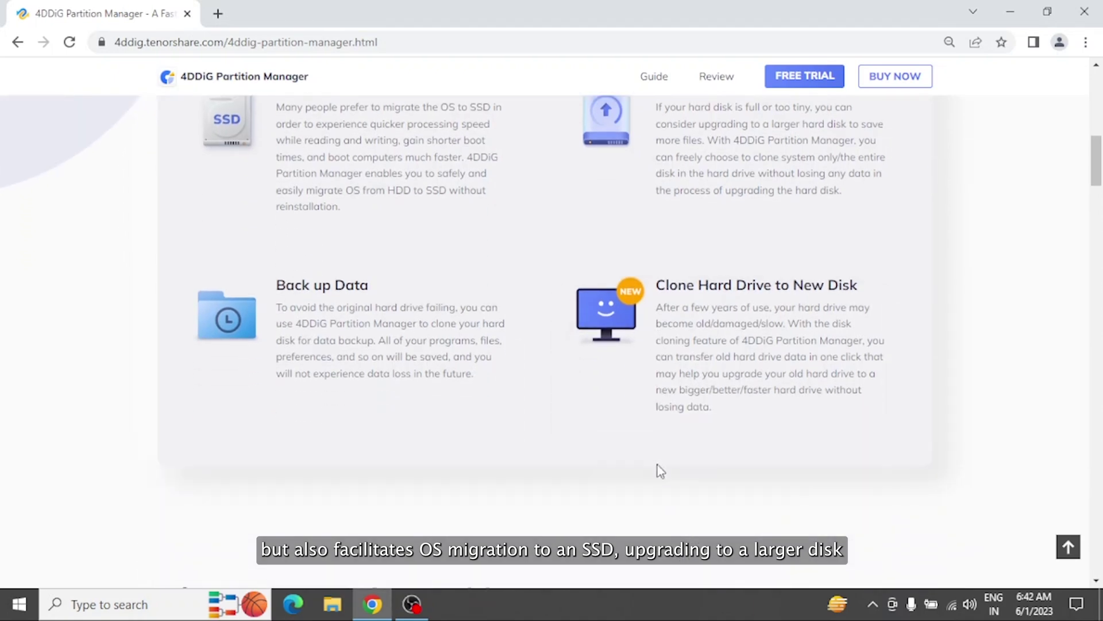
scroll(659, 470, "down", 2)
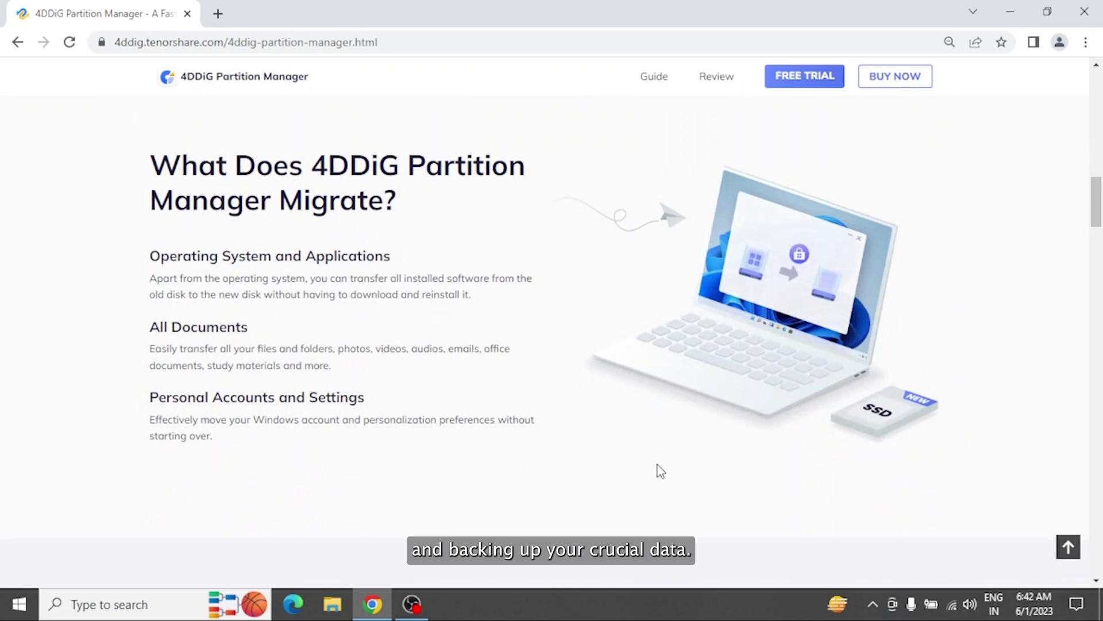
left_click_drag(151, 329, 251, 336)
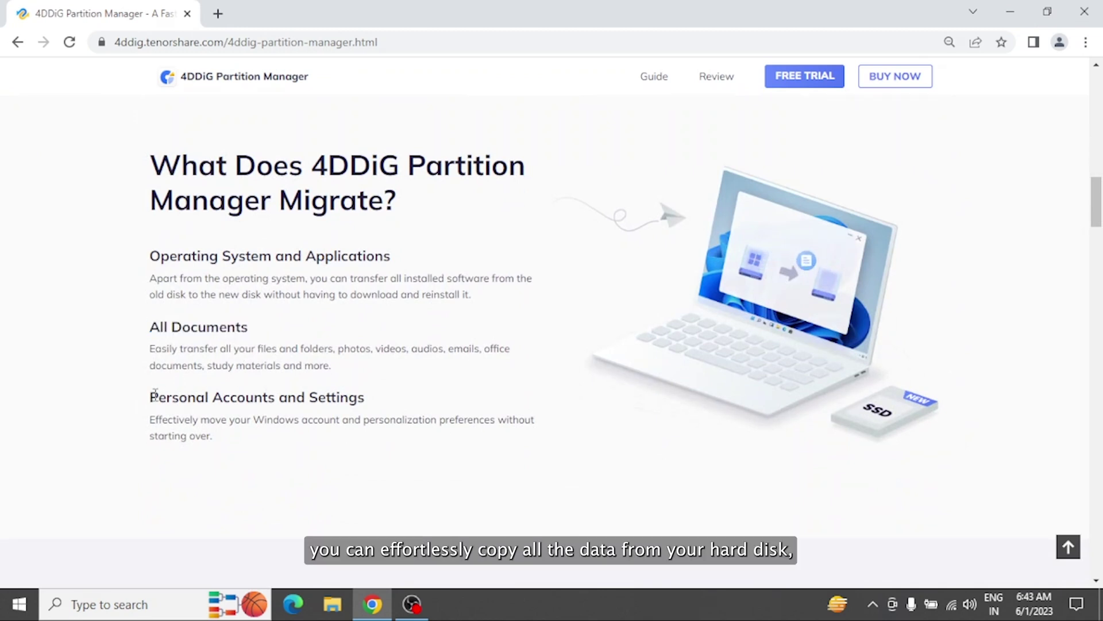
left_click_drag(155, 393, 348, 391)
left_click(378, 386)
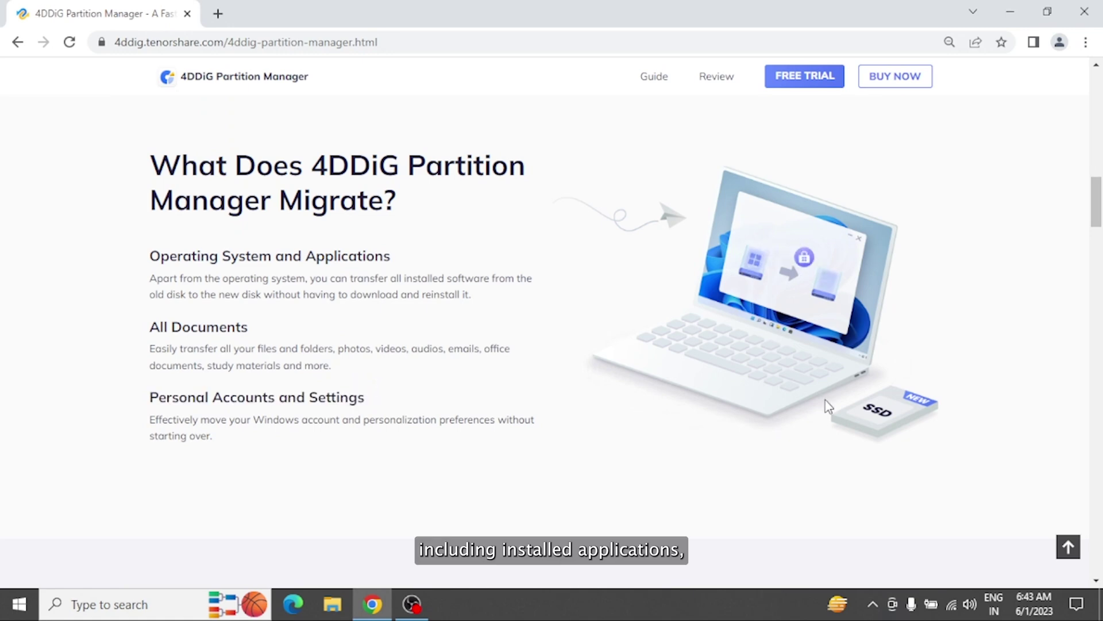
- View Steps 1–3 of the Windows-to-SSD migration guide, then download the 4DDiG free trial
scroll(994, 444, "down", 8)
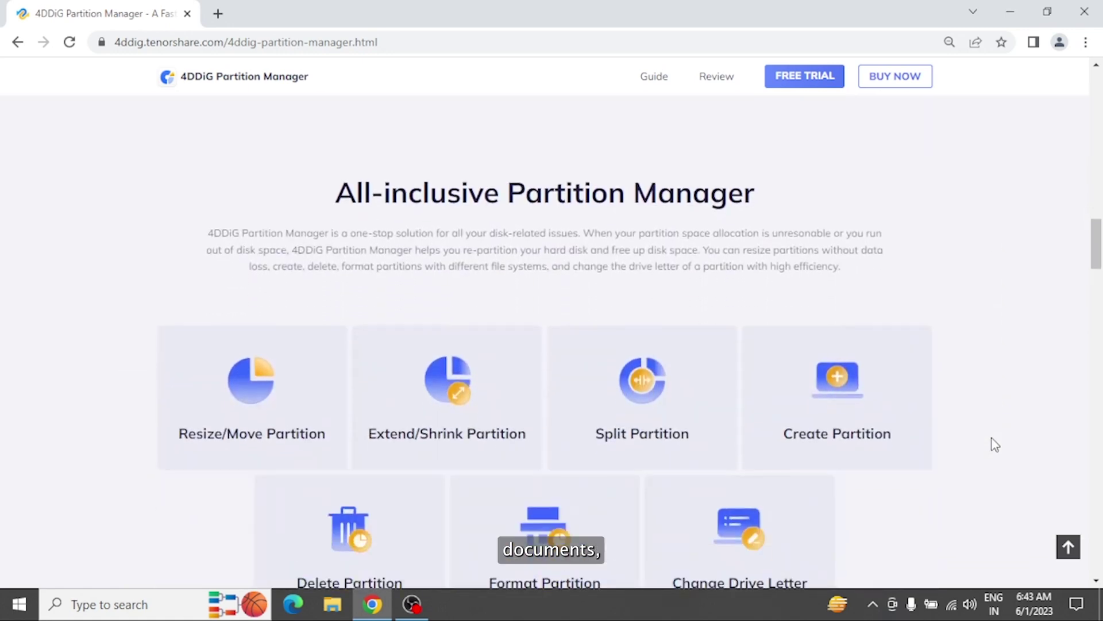
scroll(995, 443, "down", 14)
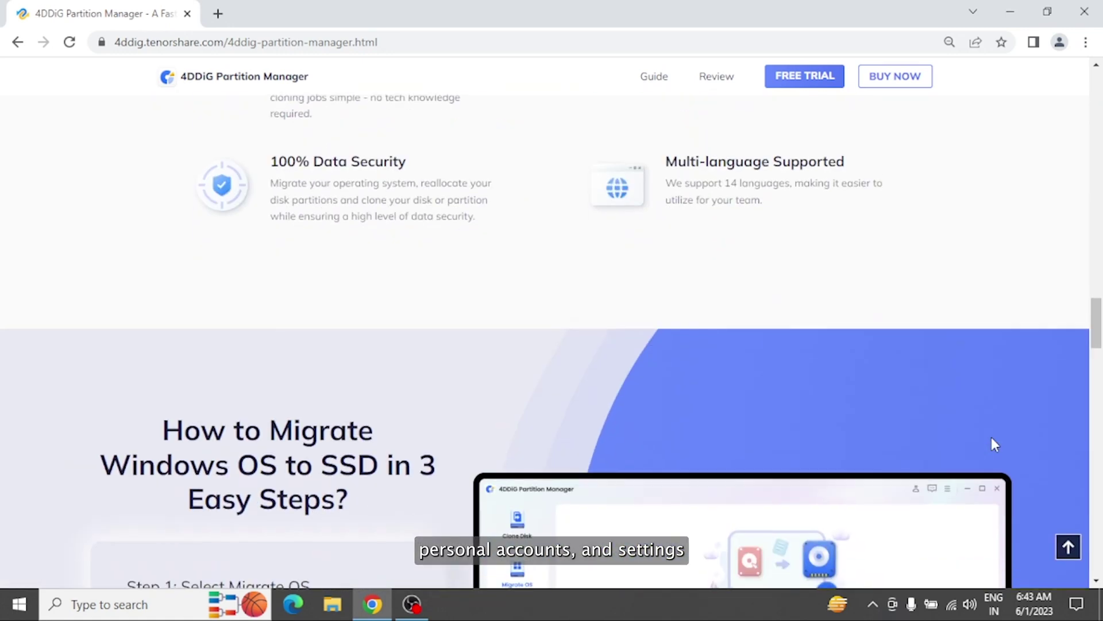
scroll(995, 443, "down", 5)
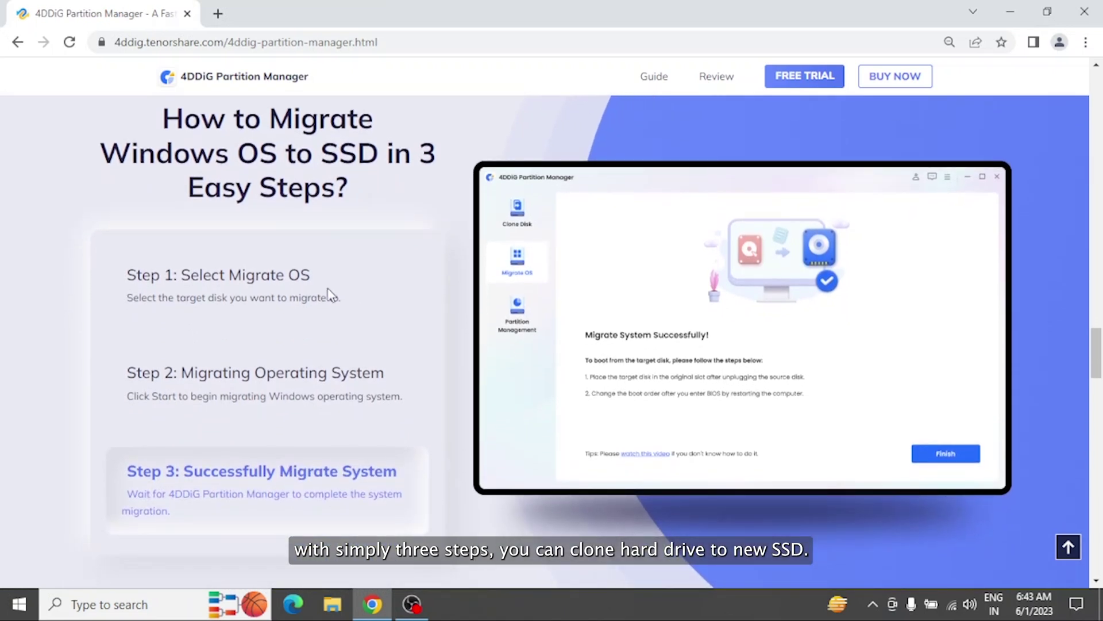
left_click(319, 285)
left_click(311, 374)
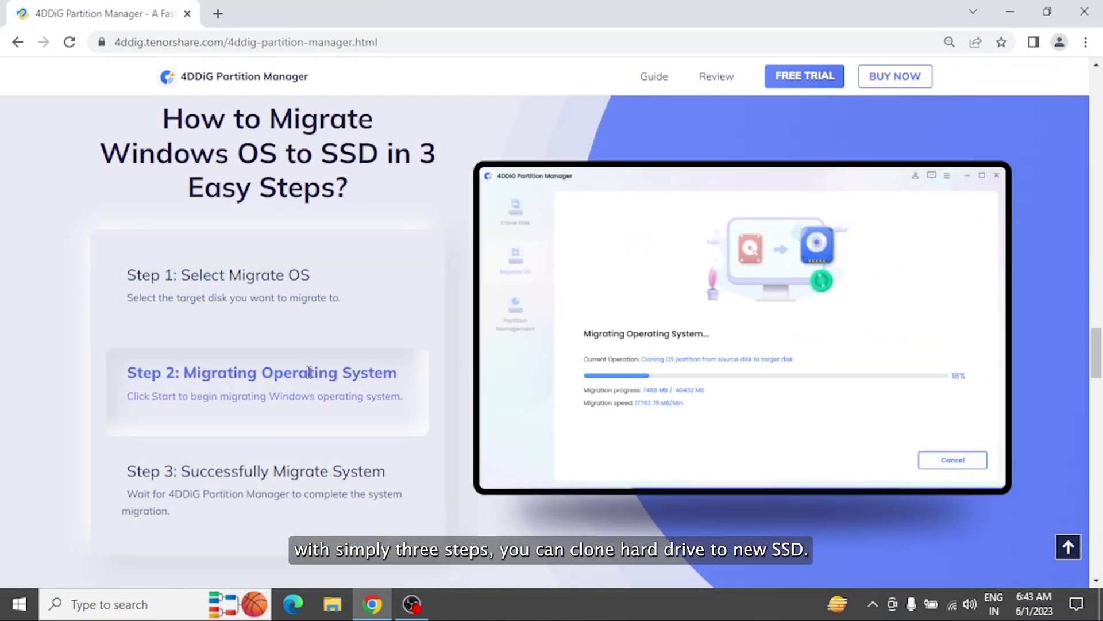
left_click(295, 472)
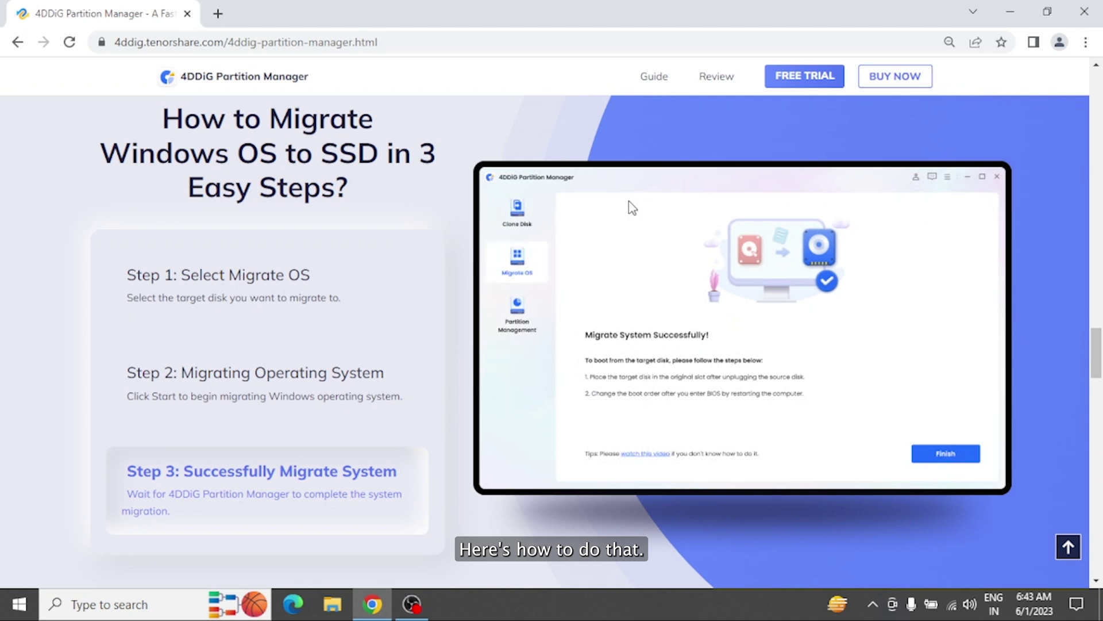
left_click(790, 84)
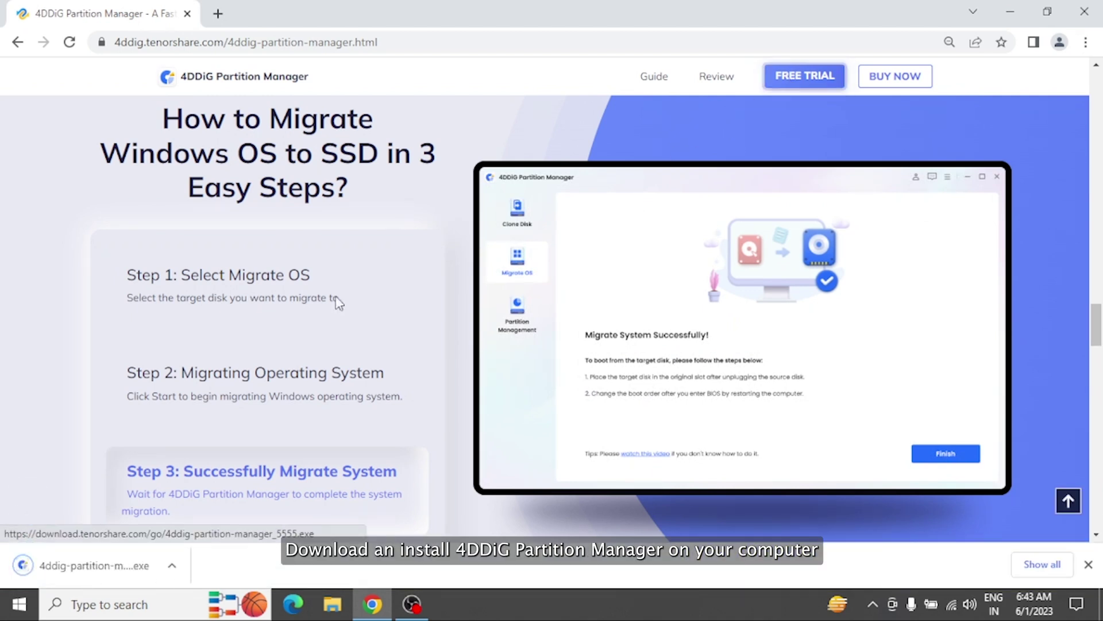
- Run the downloaded 4DDiG Partition Manager .exe from Chrome's download bar
left_click(80, 570)
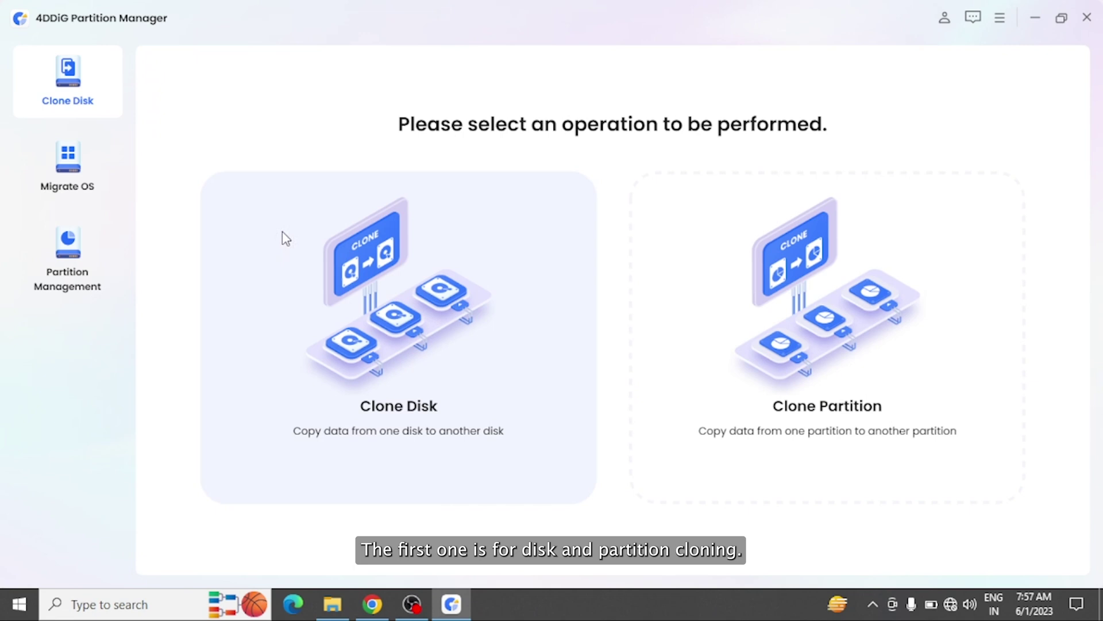
left_click(79, 158)
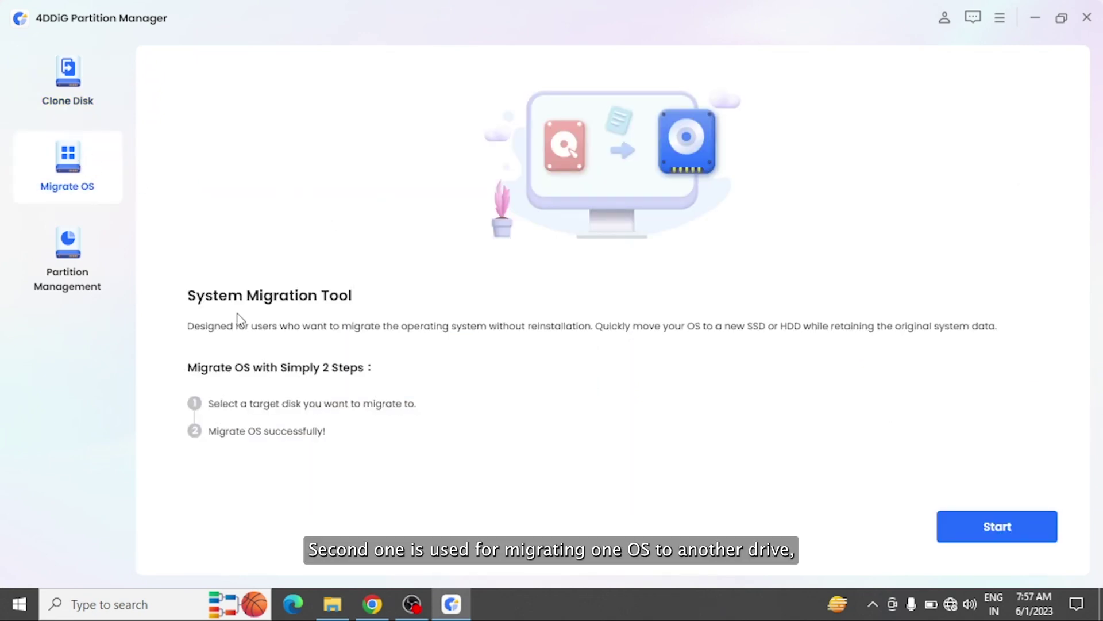
left_click(62, 252)
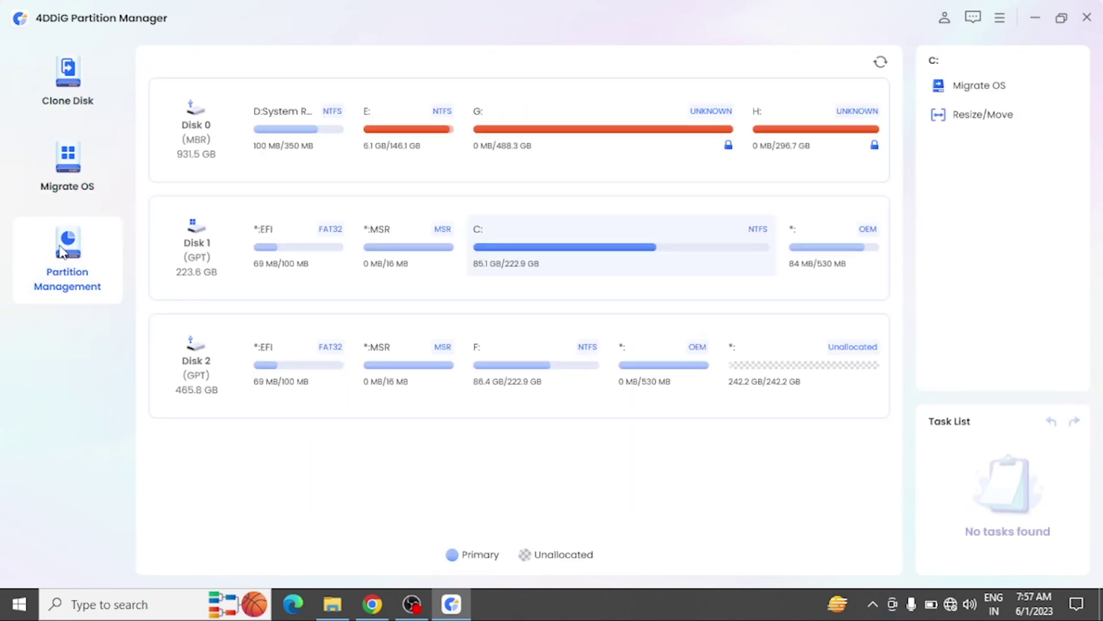
left_click(576, 148)
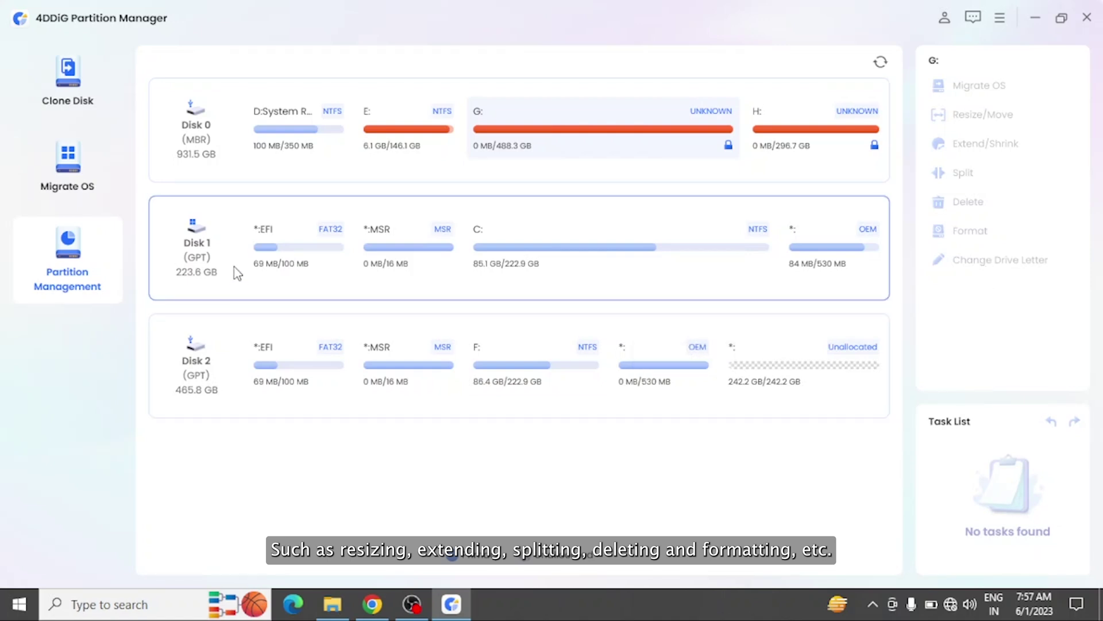
- Clone Disk 1 onto Disk 2 using Clone Disk, confirming the Disk 2 overwrite, and start
left_click(71, 79)
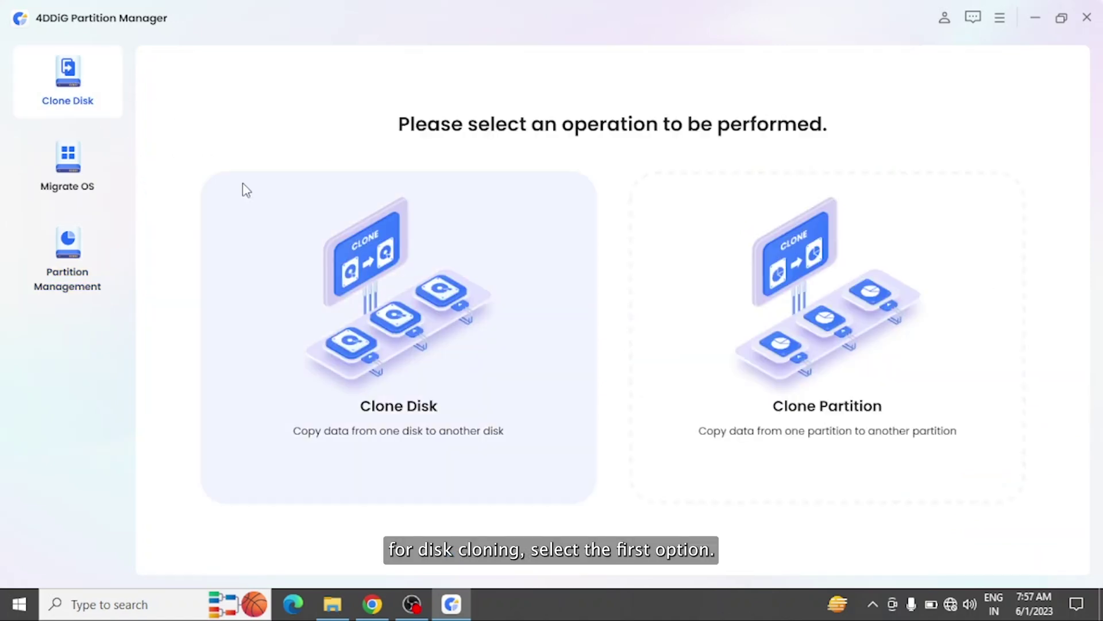
left_click(475, 338)
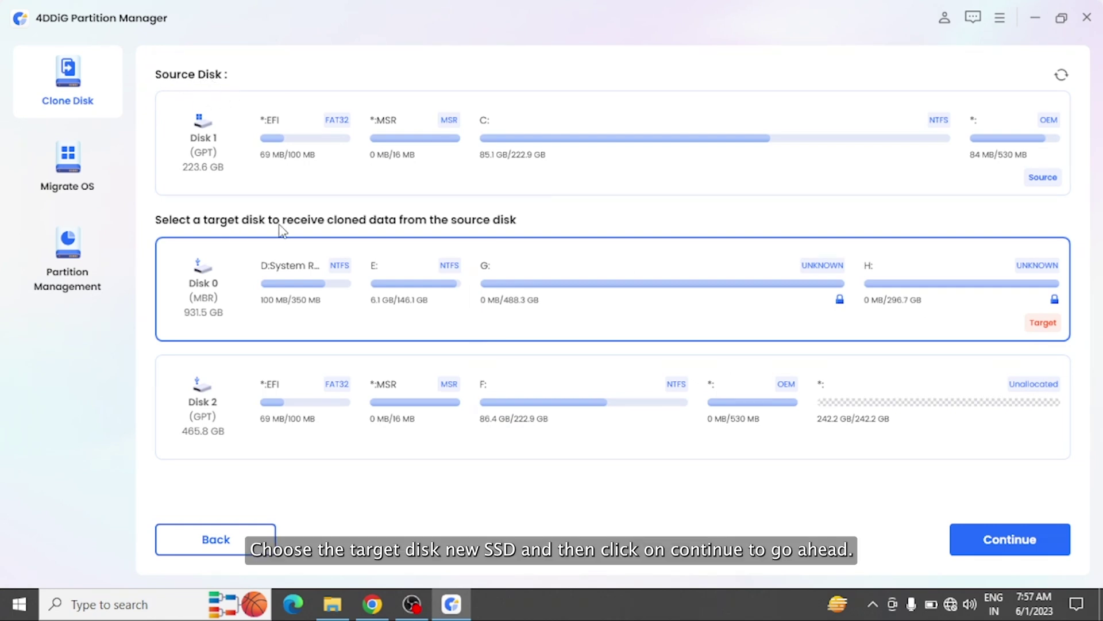
left_click(221, 401)
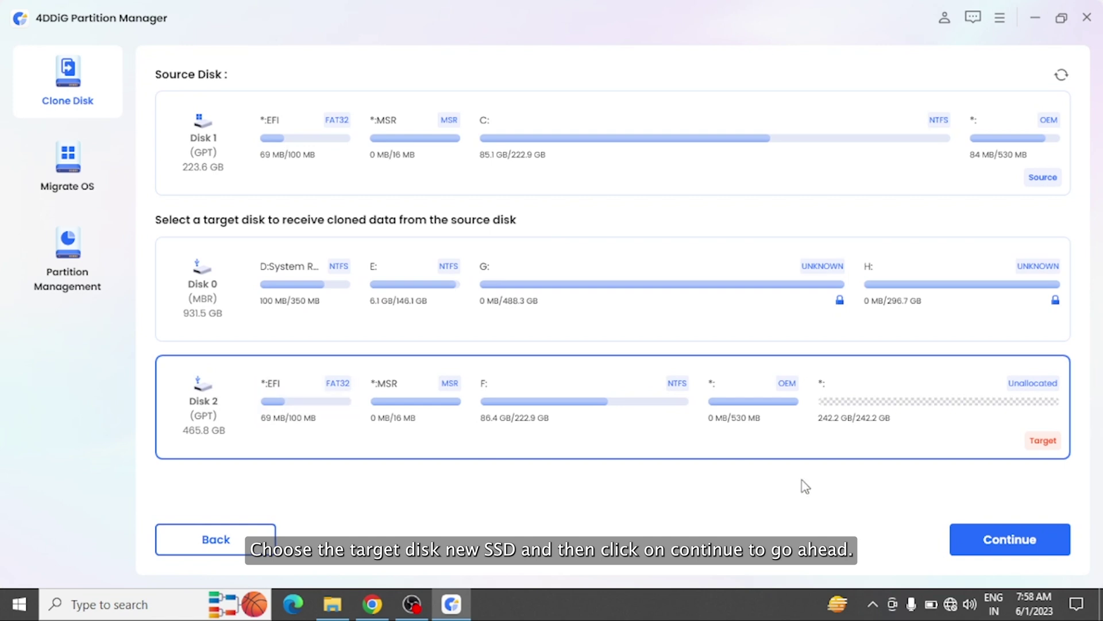
left_click(1008, 543)
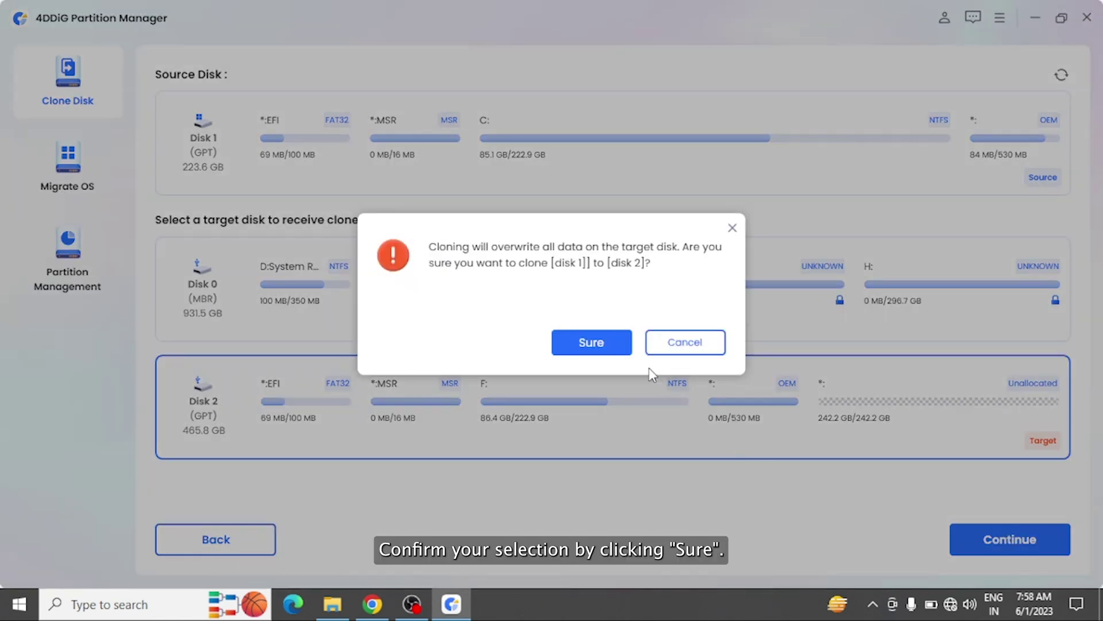
left_click(611, 347)
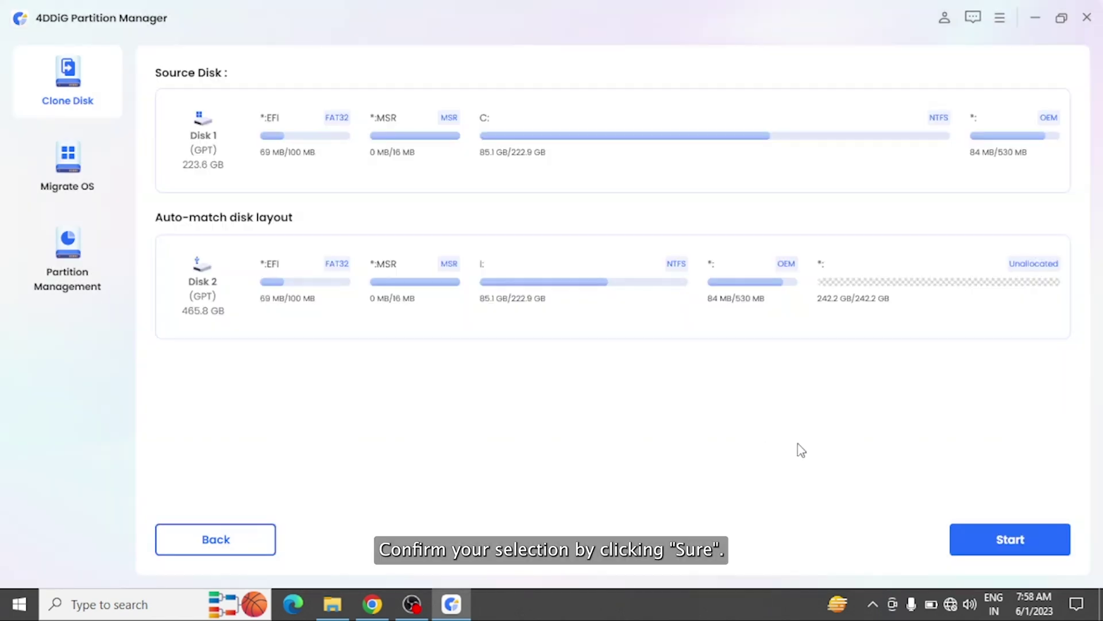
left_click(1020, 534)
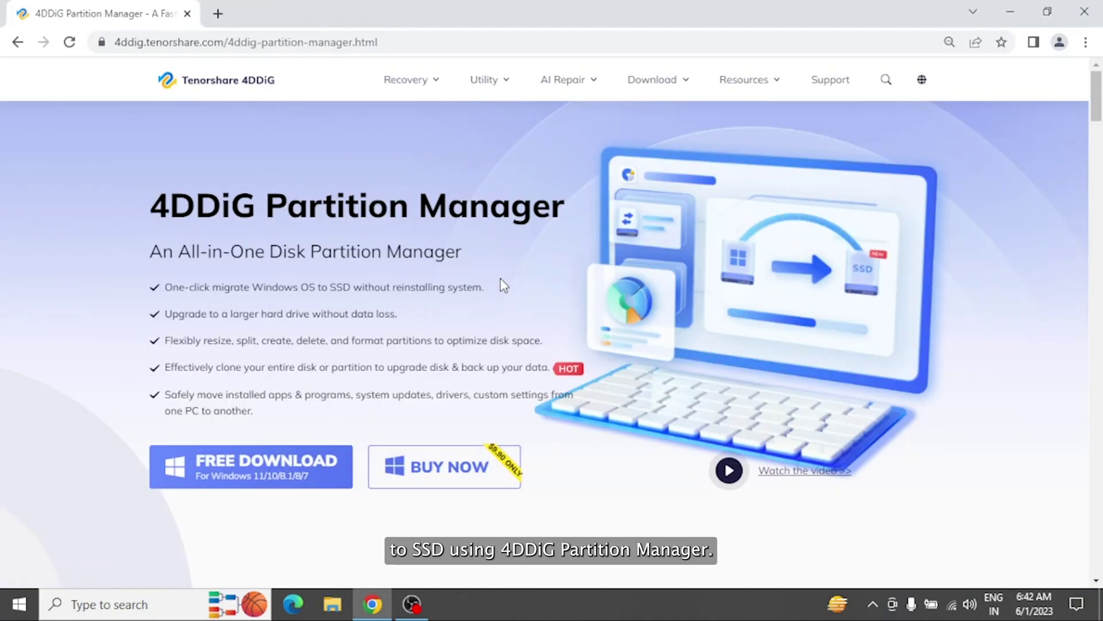
- Scroll down the product page, briefly highlighting the Personal Accounts and Settings heading
scroll(502, 279, "down", 2)
scroll(501, 278, "down", 6)
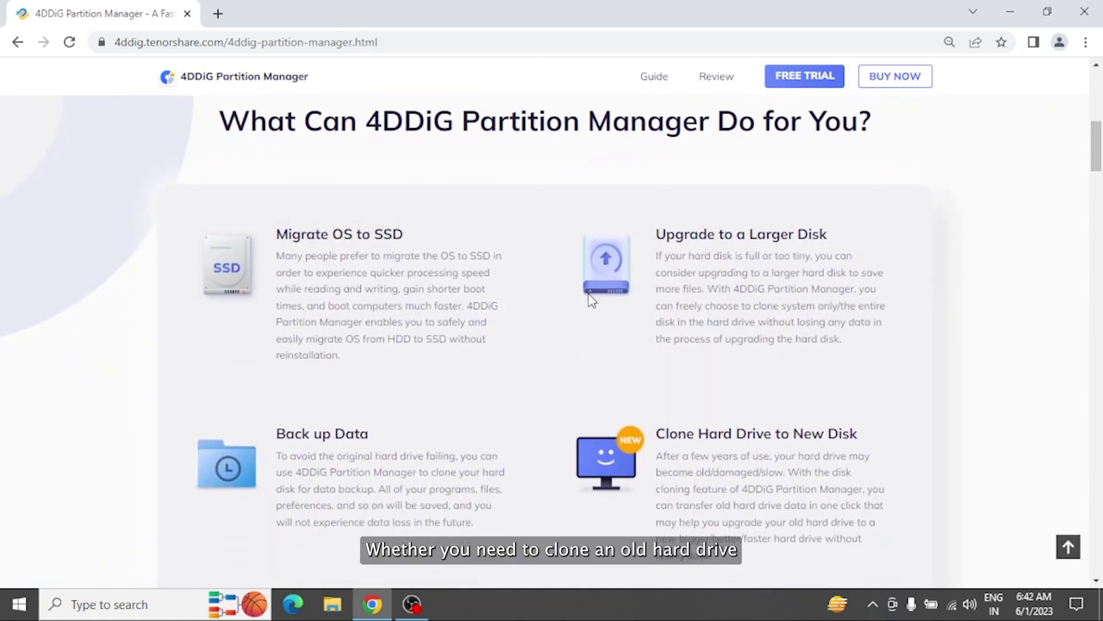
scroll(575, 373, "down", 1)
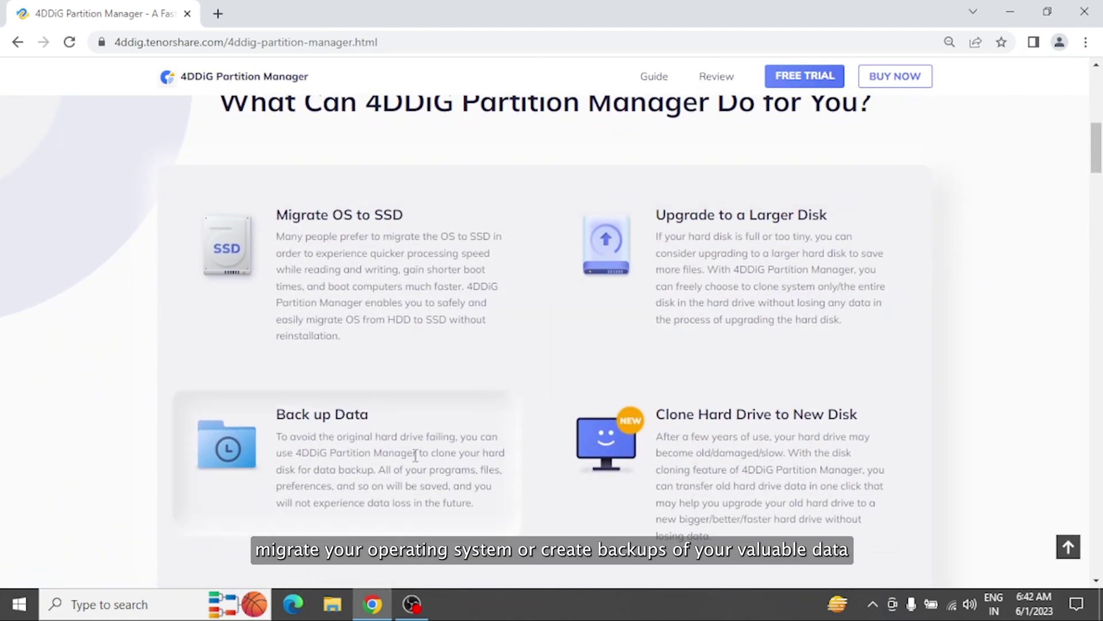
scroll(659, 464, "down", 7)
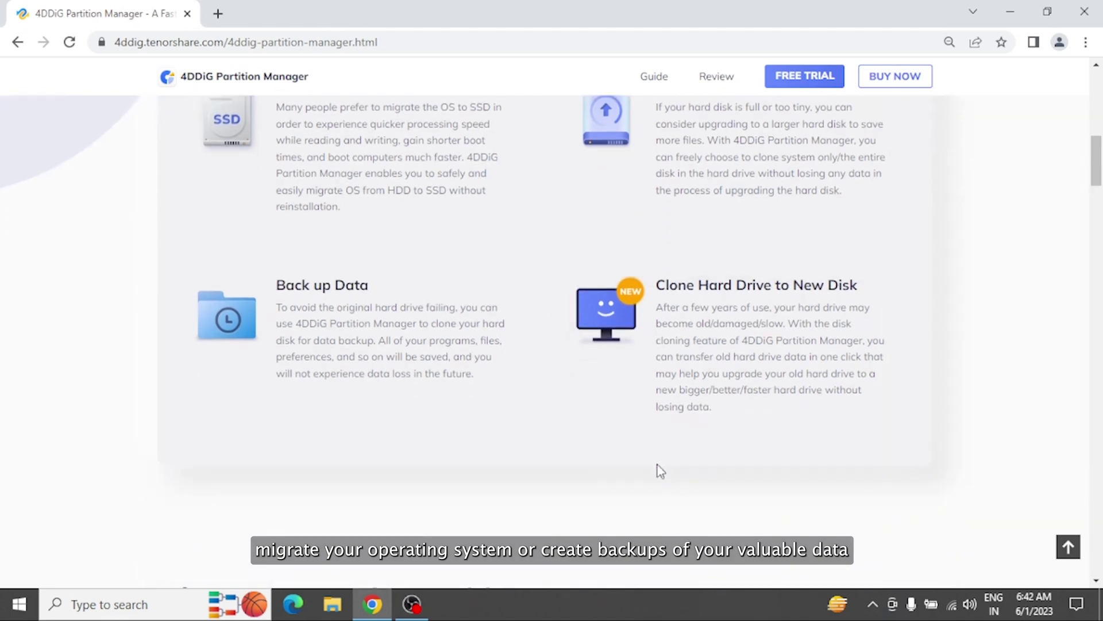
scroll(659, 470, "down", 3)
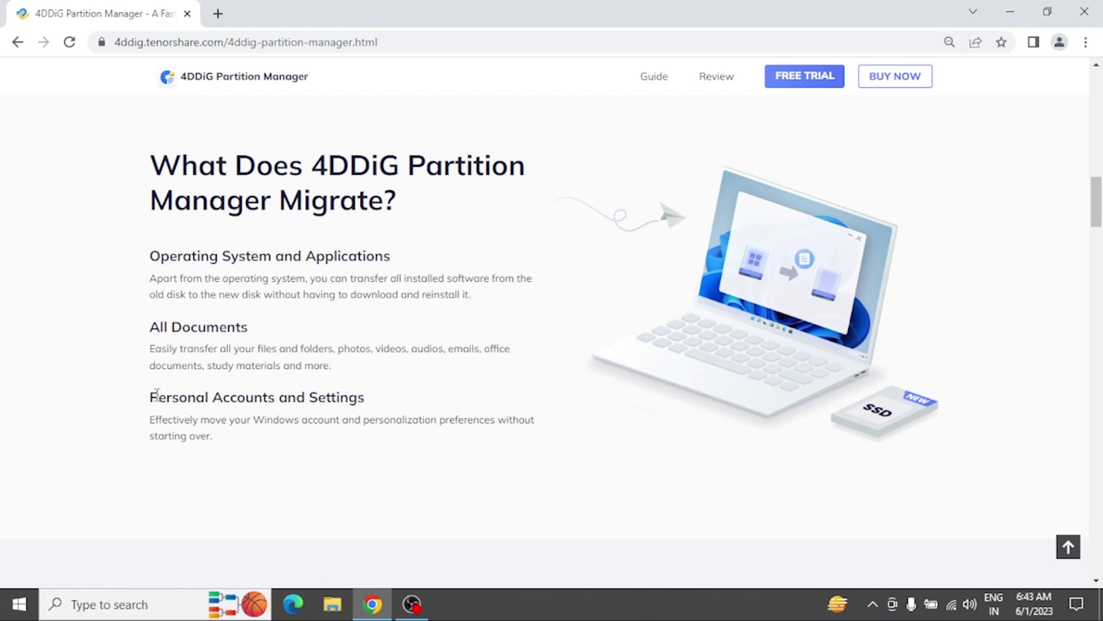
left_click_drag(150, 397, 379, 387)
left_click(378, 386)
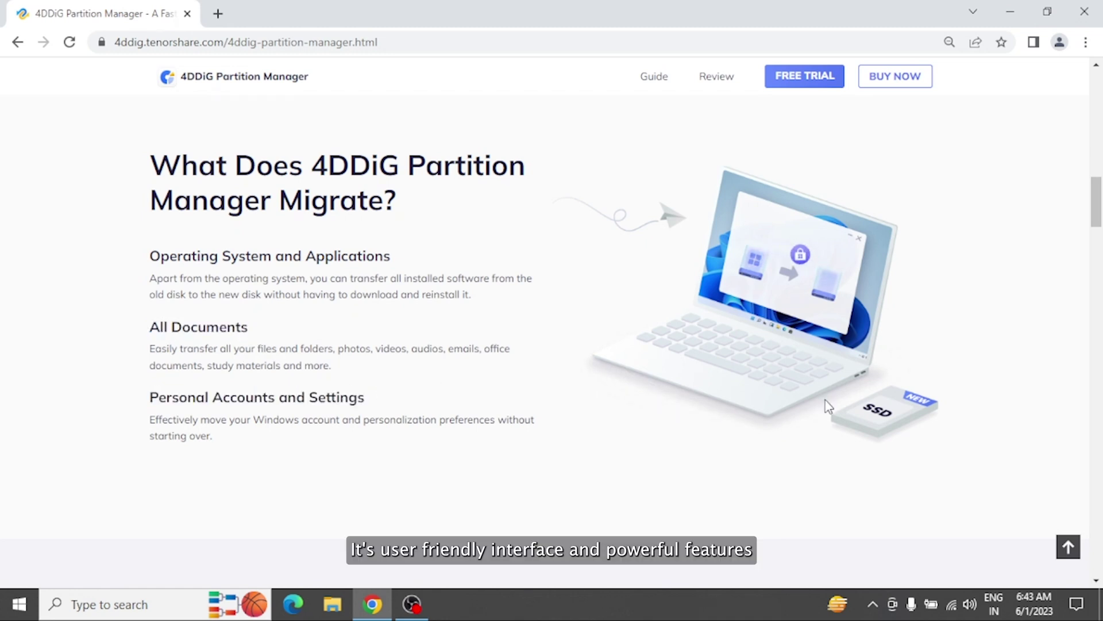
- Reach the migration guide and show Step 1, Step 2, then Step 3 Successfully Migrate System
scroll(995, 444, "down", 6)
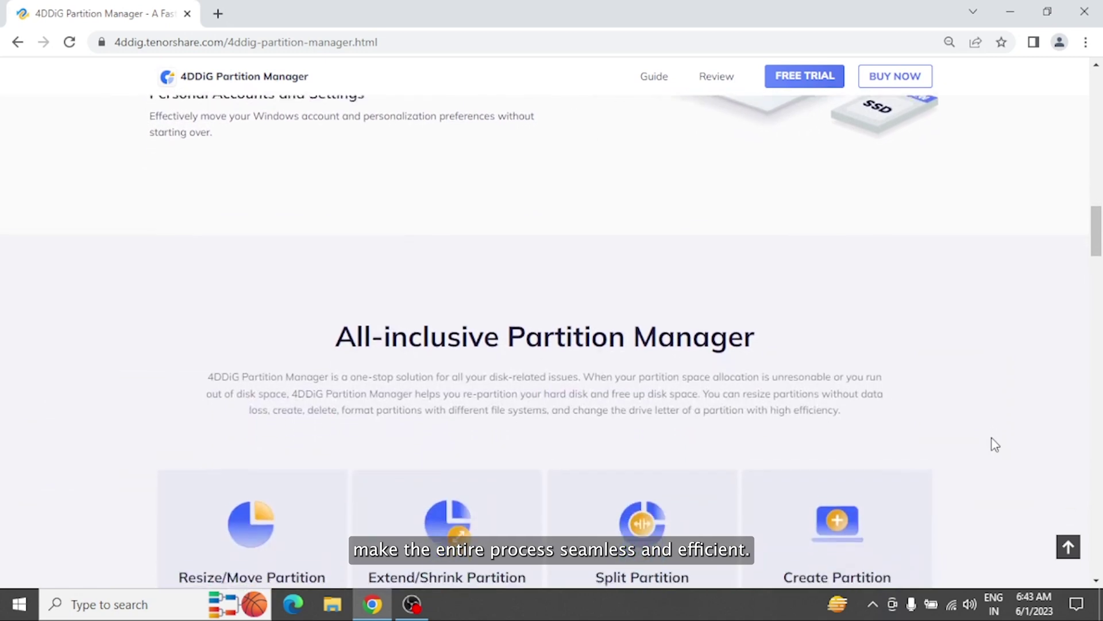
scroll(995, 445, "down", 6)
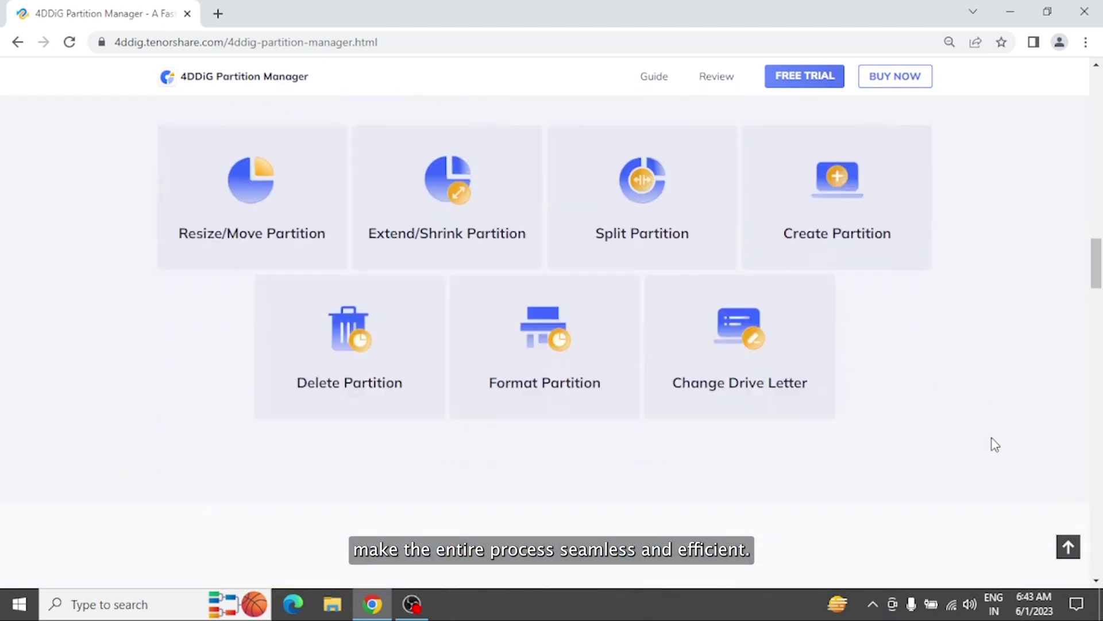
scroll(996, 444, "down", 10)
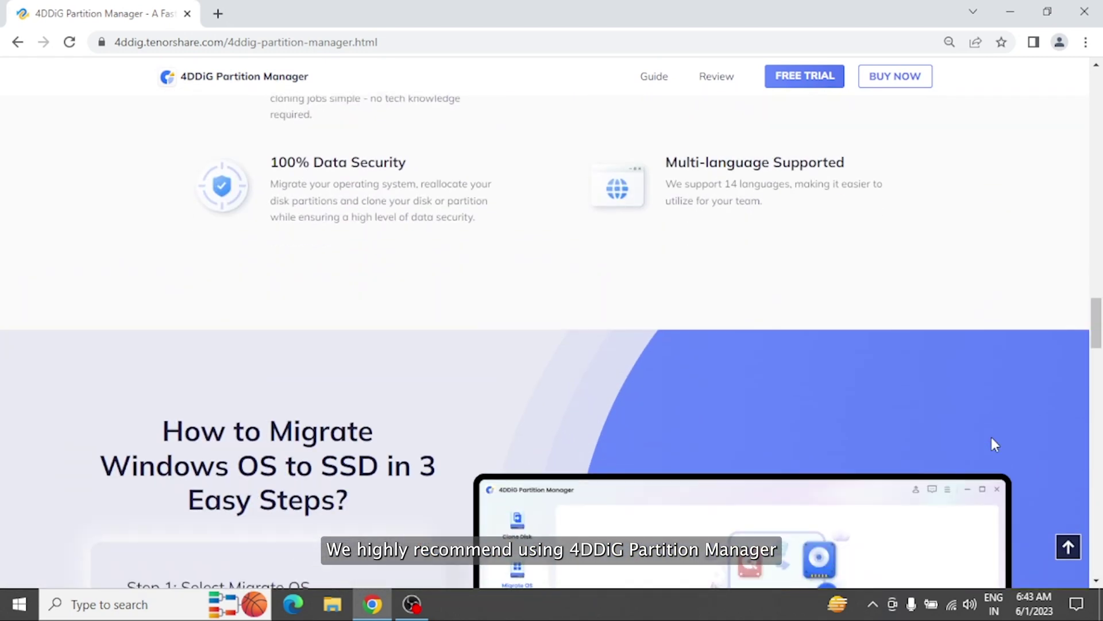
scroll(994, 444, "down", 3)
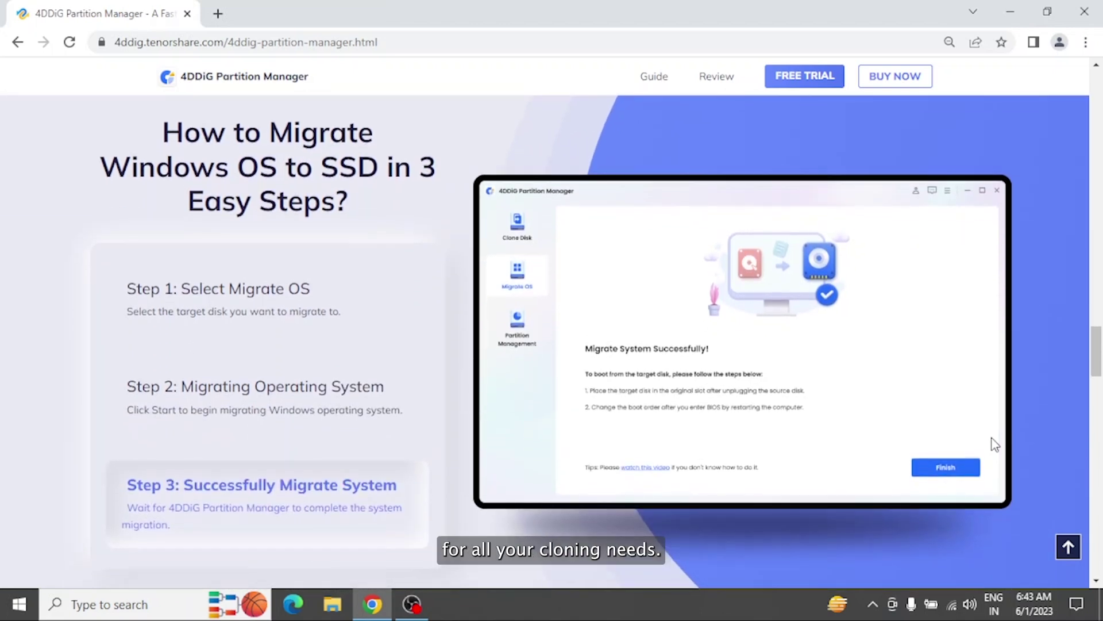
left_click(320, 285)
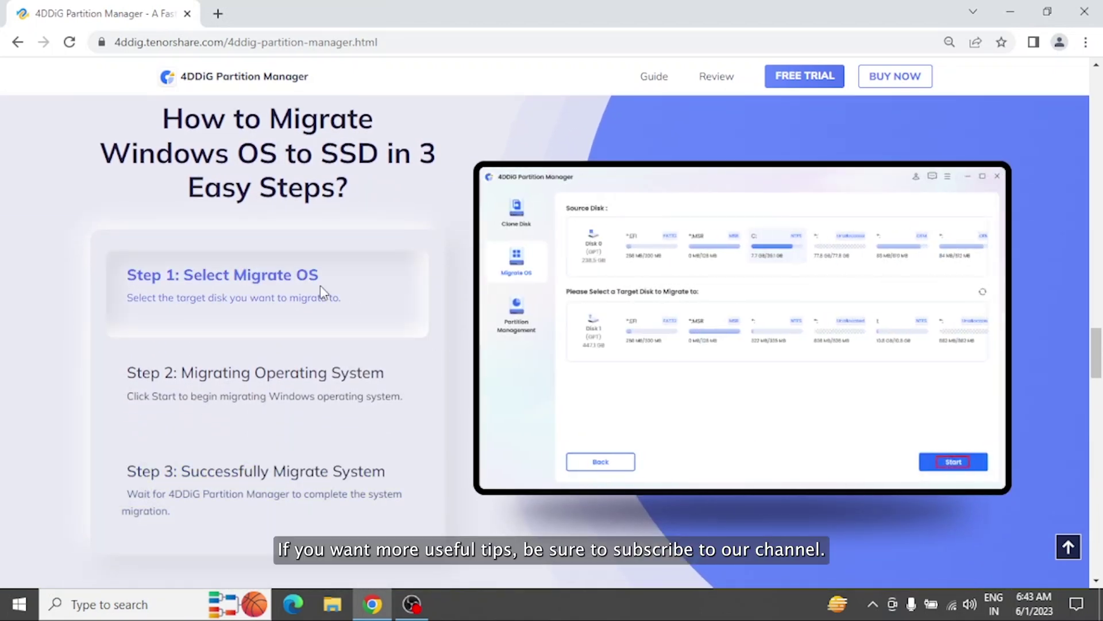
left_click(308, 372)
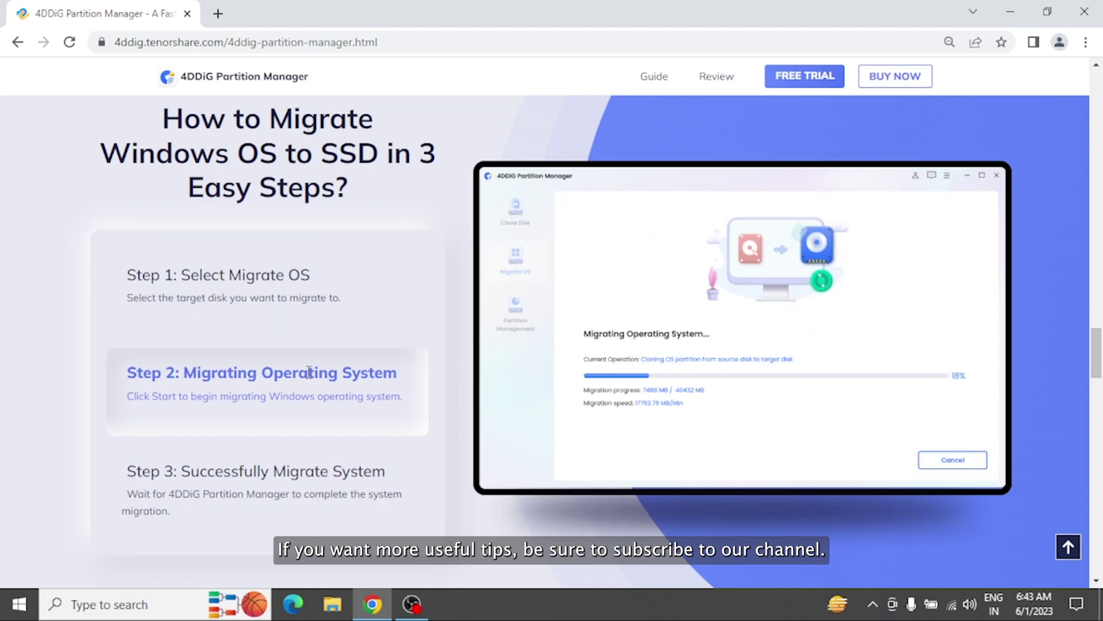
left_click(295, 471)
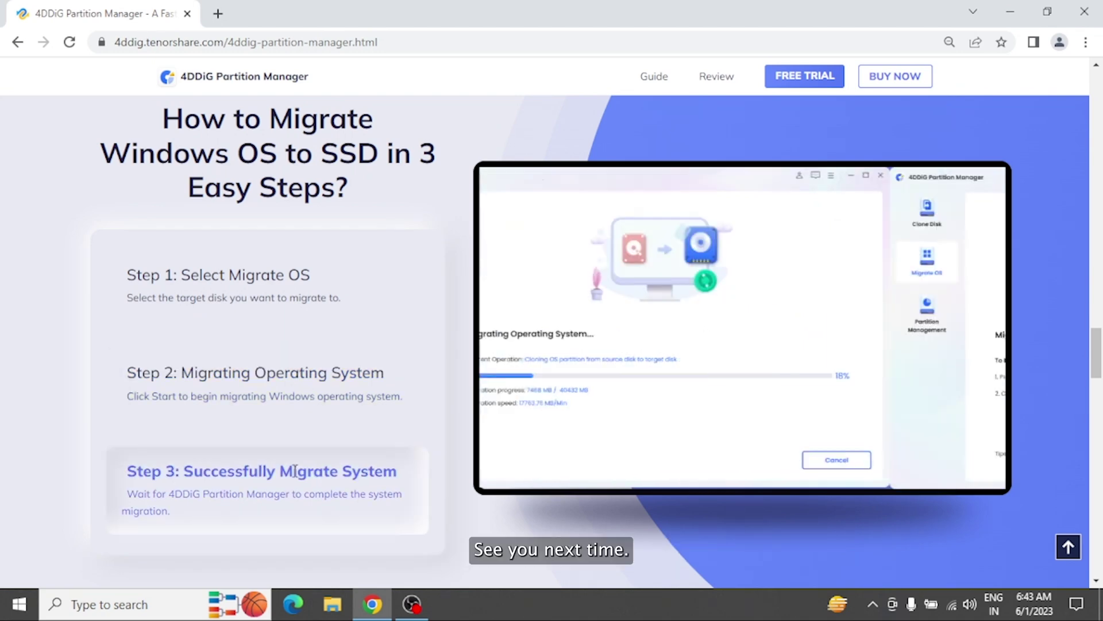